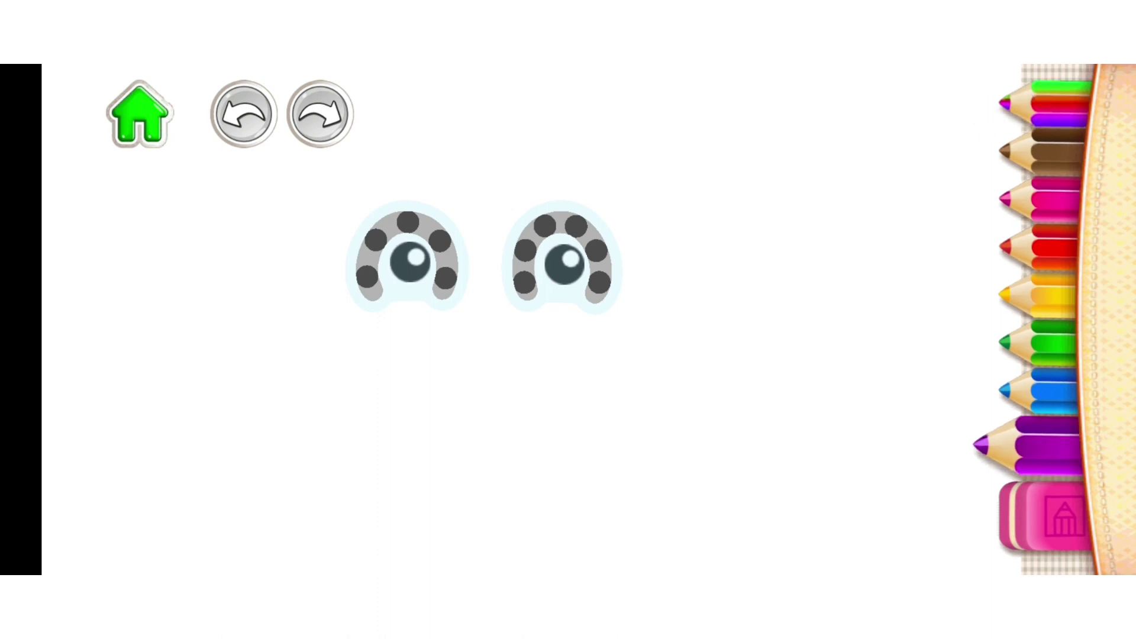
- Colour both of the frog's eye arcs purple, right eye then left
{"action": "mouse_move", "coordinate": [522, 294]}
{"action": "left_mouse_down"}
{"action": "mouse_move", "coordinate": [560, 213]}
{"action": "mouse_move", "coordinate": [604, 298]}
{"action": "left_mouse_up"}
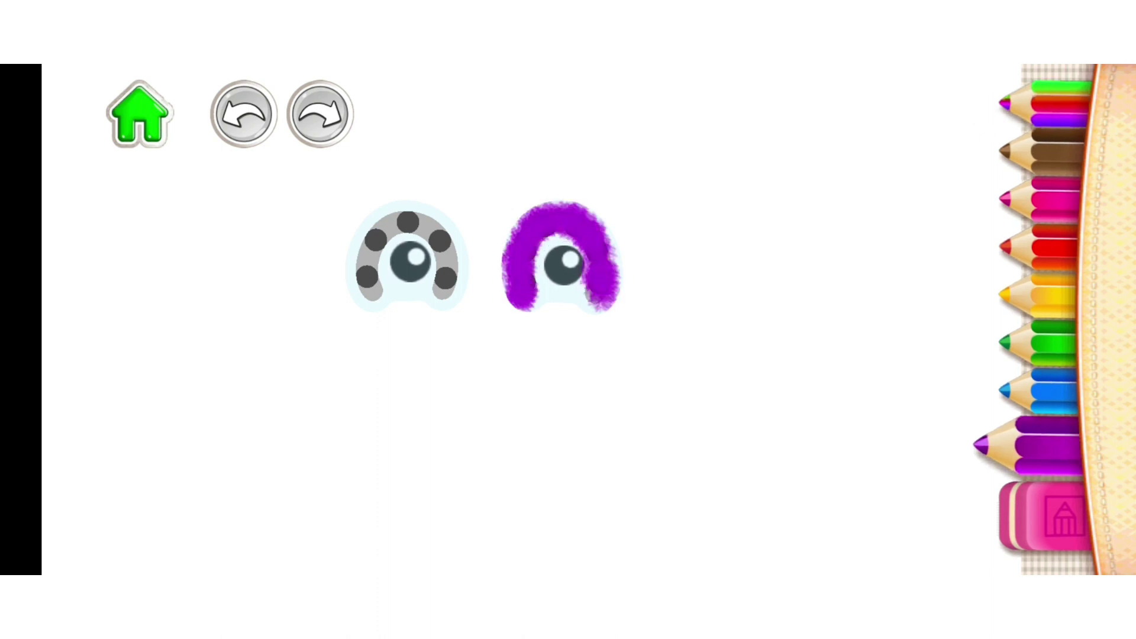
{"action": "mouse_move", "coordinate": [444, 293]}
{"action": "left_mouse_down"}
{"action": "mouse_move", "coordinate": [409, 214]}
{"action": "mouse_move", "coordinate": [359, 297]}
{"action": "left_mouse_up"}
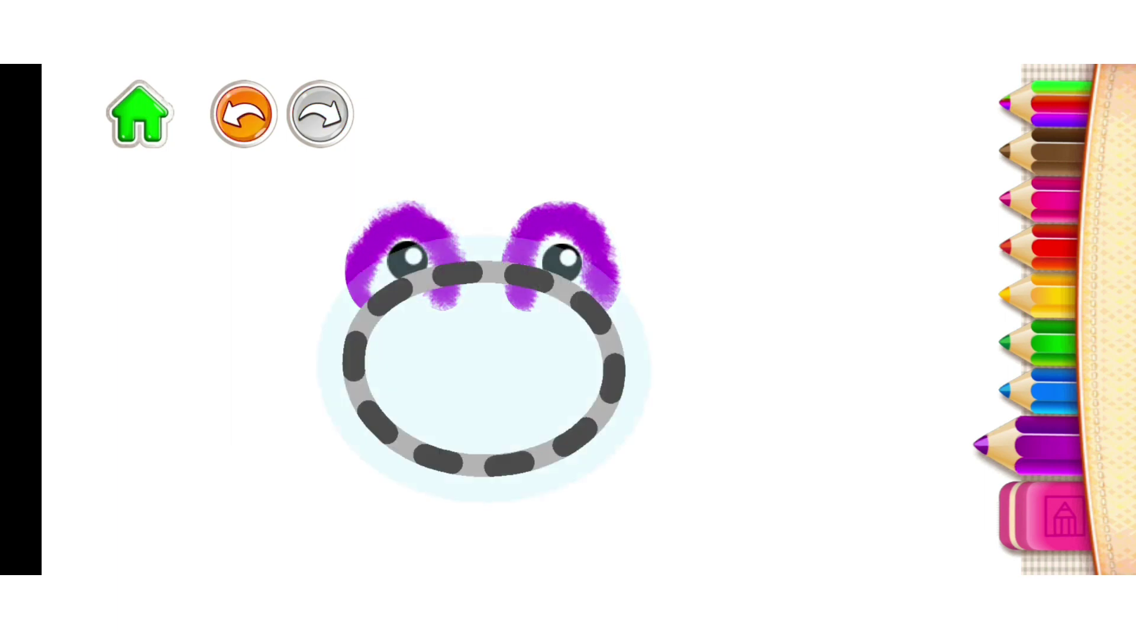
{"action": "left_click", "coordinate": [1039, 298]}
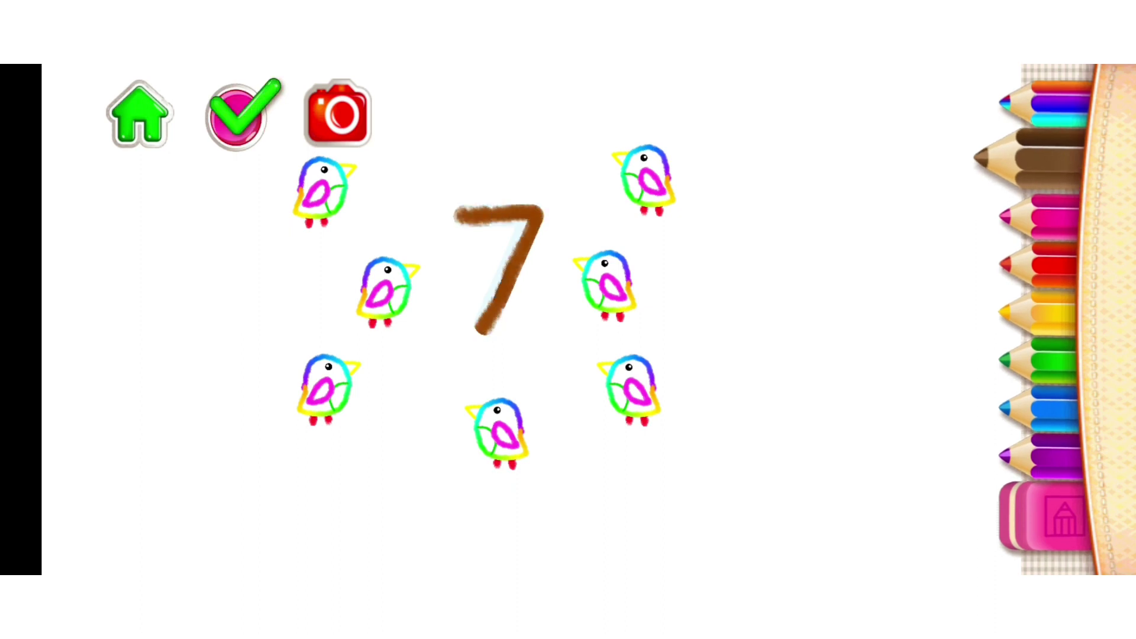
- Confirm the traced brown 7 to start the seven birds' celebration animation
{"action": "left_click", "coordinate": [245, 113]}
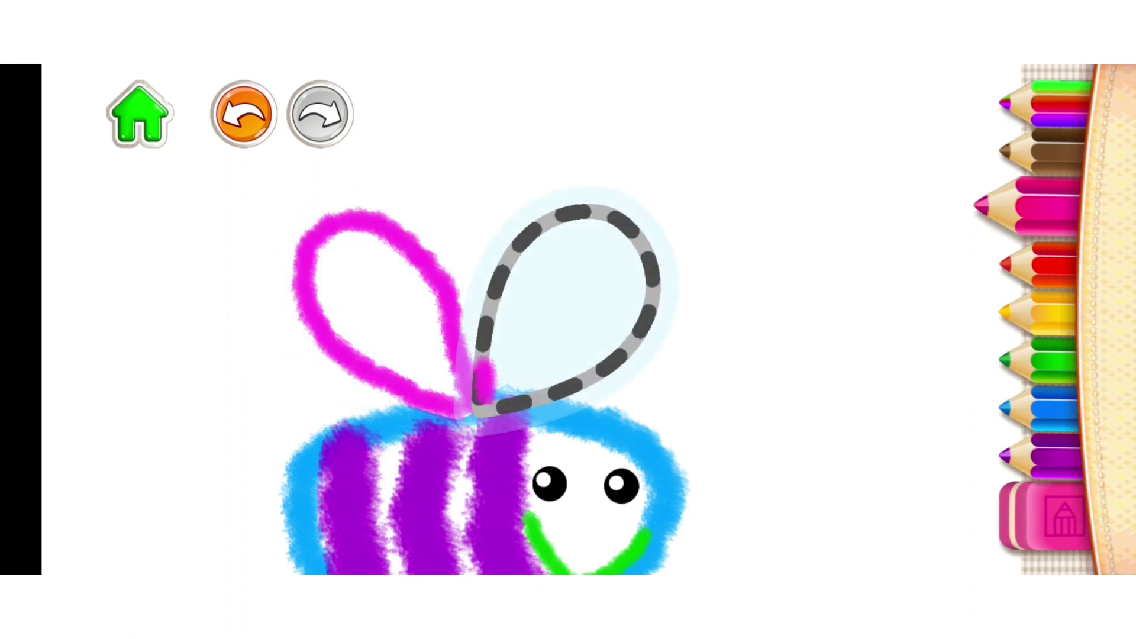
- Trace the bee's second wing along its dashed guide in magenta
{"action": "left_click_drag", "start_coordinate": [479, 382], "coordinate": [497, 407]}
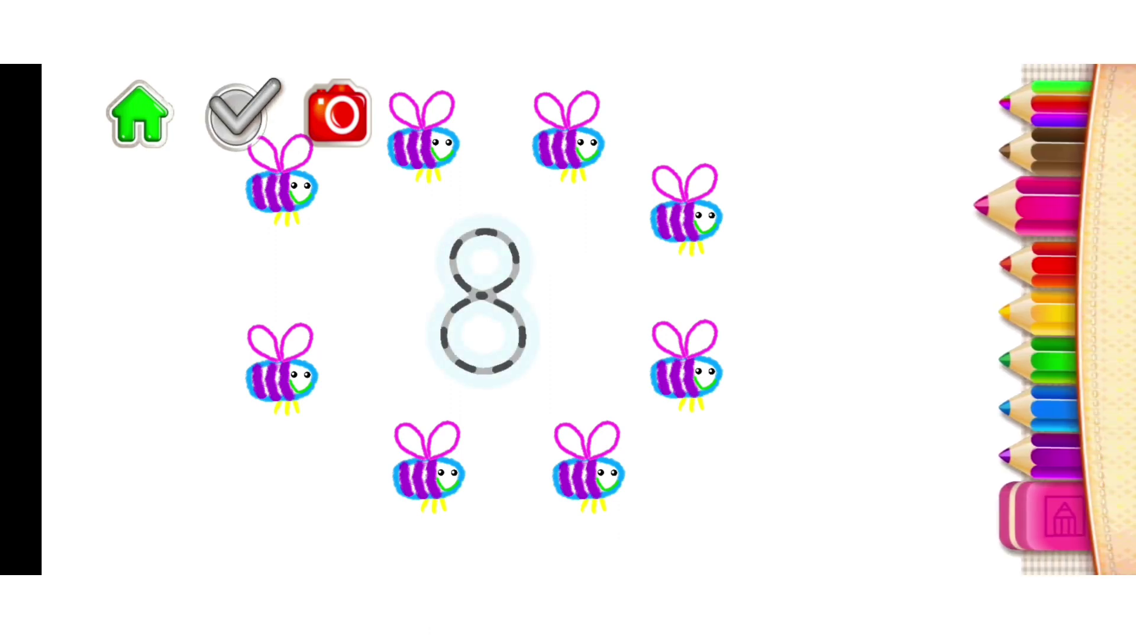
- Trace the top loop of the 8 in purple and confirm the finished number
{"action": "left_click", "coordinate": [1043, 457]}
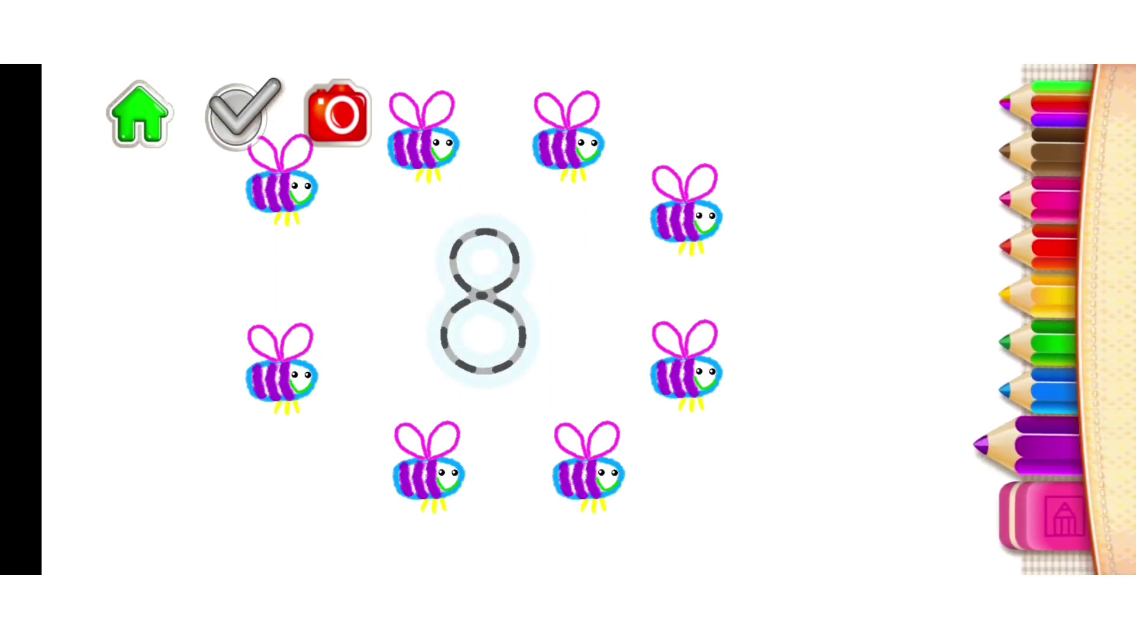
{"action": "left_click_drag", "start_coordinate": [497, 266], "coordinate": [470, 302]}
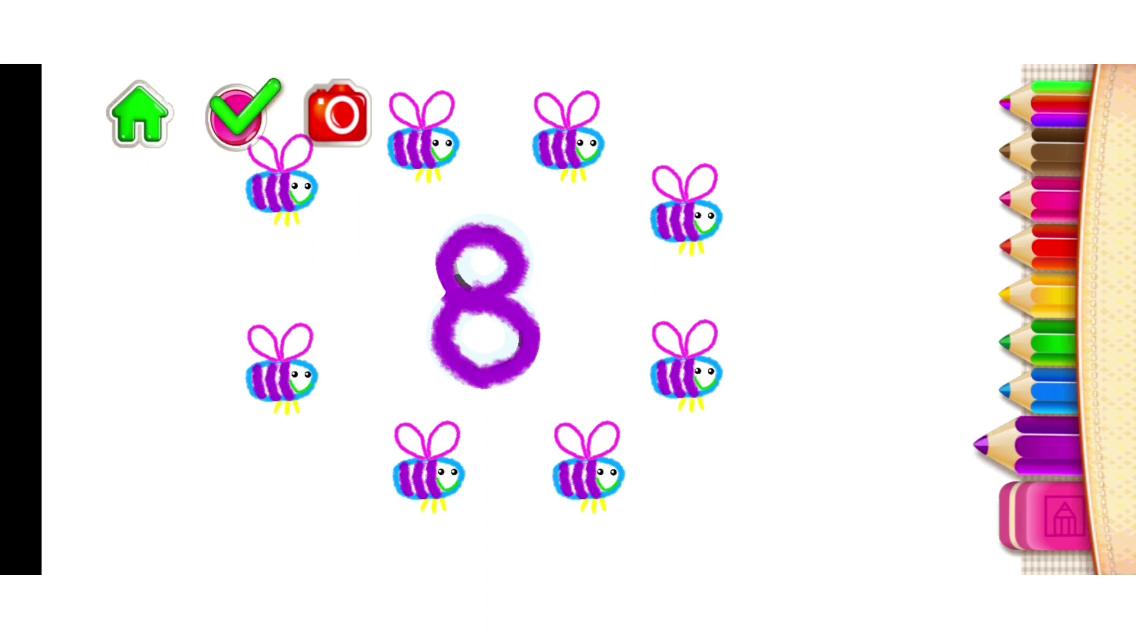
{"action": "left_click", "coordinate": [245, 113]}
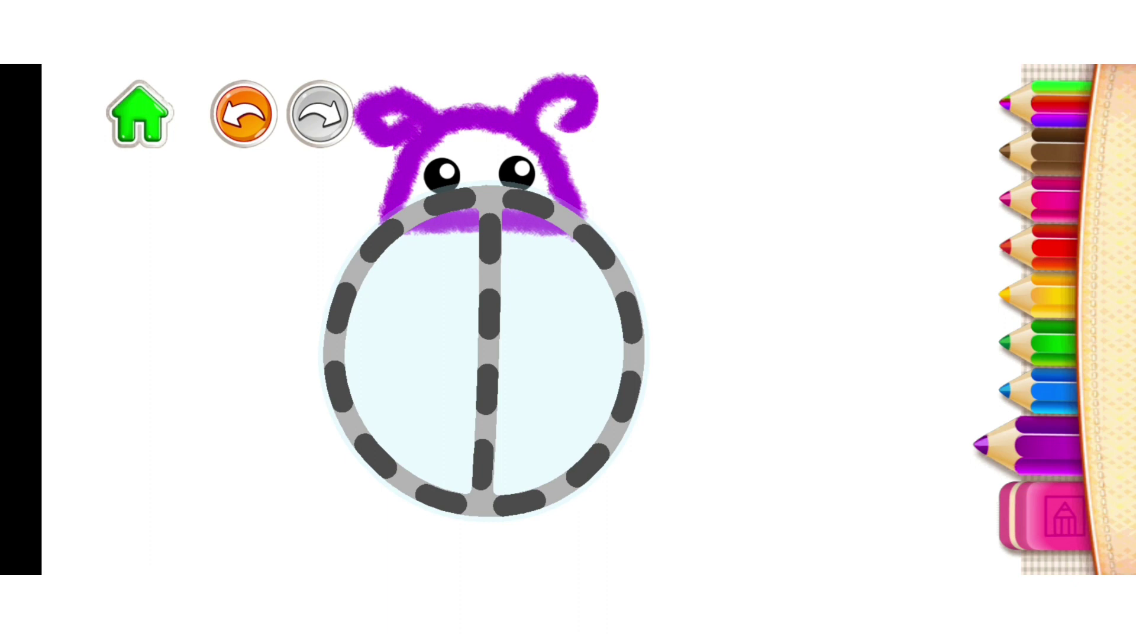
- Trace the ladybug's round body outline and middle line in blue
{"action": "left_click", "coordinate": [1039, 391]}
{"action": "mouse_move", "coordinate": [591, 249]}
{"action": "left_mouse_down"}
{"action": "mouse_move", "coordinate": [497, 508]}
{"action": "mouse_move", "coordinate": [559, 231]}
{"action": "left_mouse_up"}
{"action": "left_click_drag", "start_coordinate": [493, 218], "coordinate": [484, 502]}
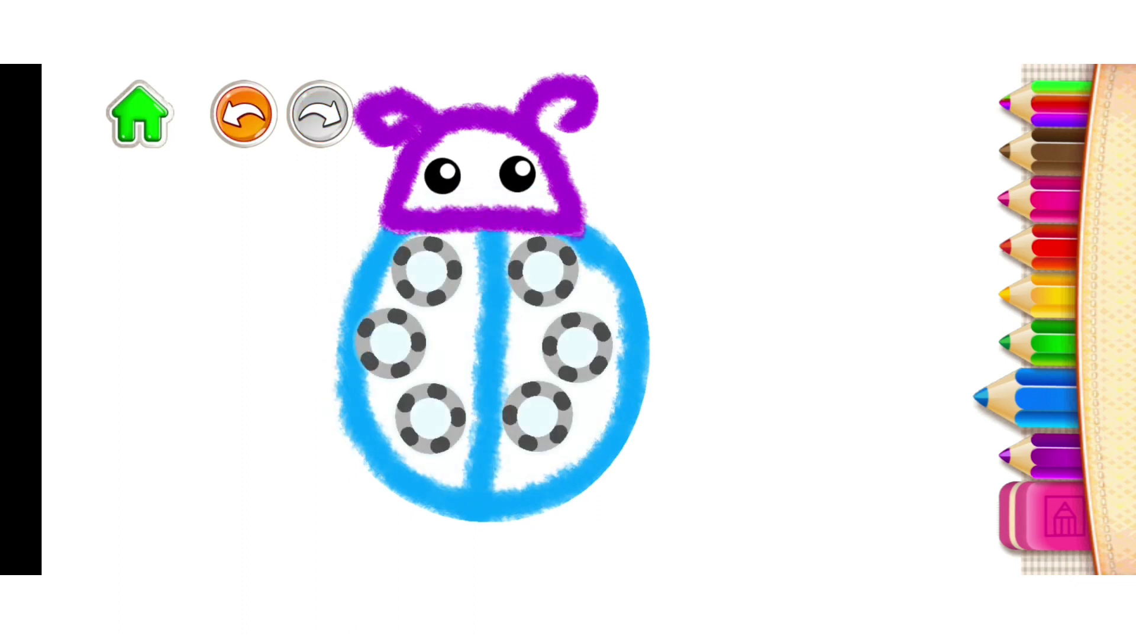
- Ring the ladybug's upper-right, lower-right, top-left and middle-left spots in pink
{"action": "left_click", "coordinate": [1034, 203]}
{"action": "left_click_drag", "start_coordinate": [542, 295], "coordinate": [528, 275]}
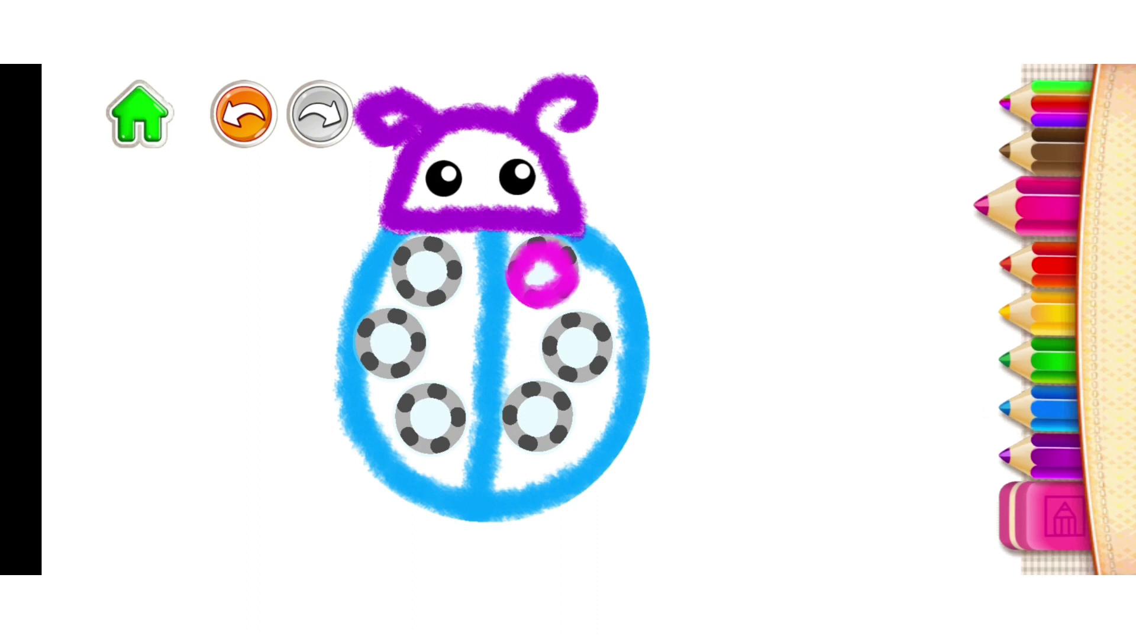
{"action": "left_click_drag", "start_coordinate": [540, 387], "coordinate": [524, 440]}
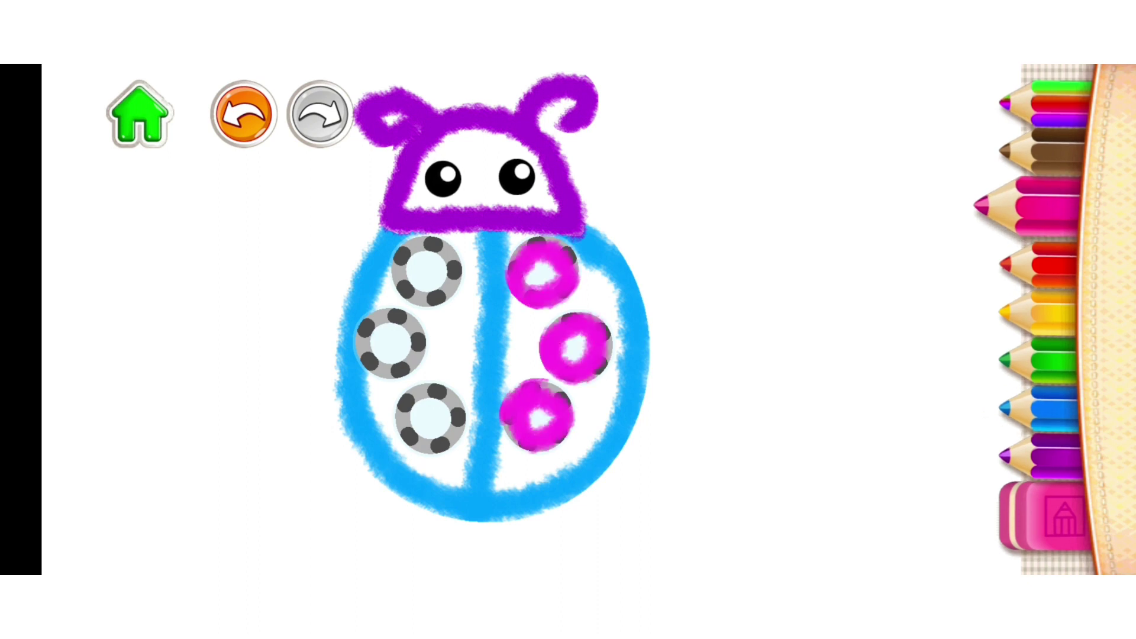
{"action": "left_click_drag", "start_coordinate": [434, 294], "coordinate": [405, 280]}
{"action": "left_click_drag", "start_coordinate": [400, 373], "coordinate": [373, 329]}
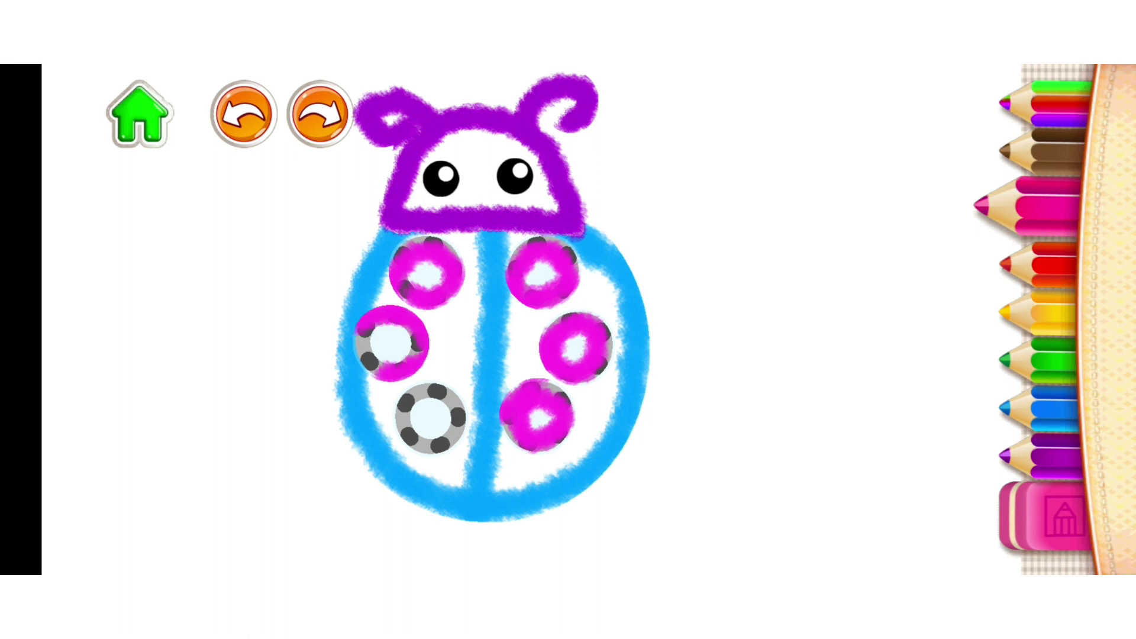